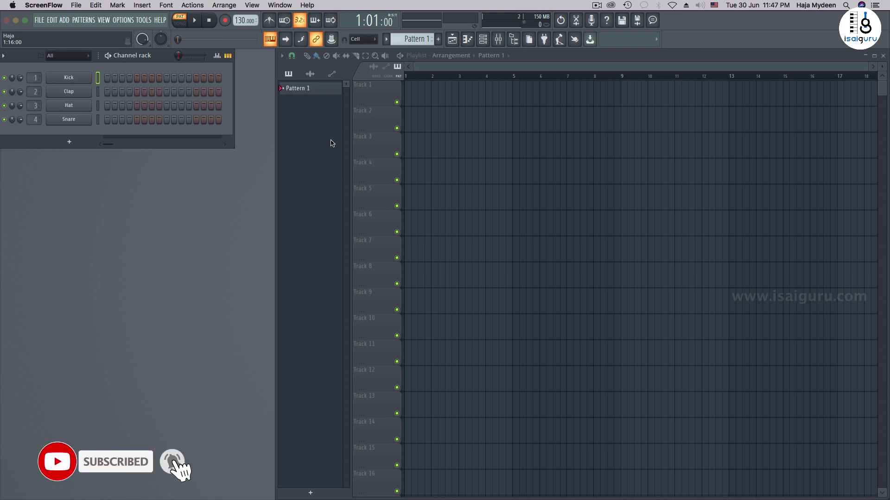
Add an FL Keys instrument channel to the channel rack and try out a few notes on it.
{"action": "left_click", "coordinate": [68, 145]}
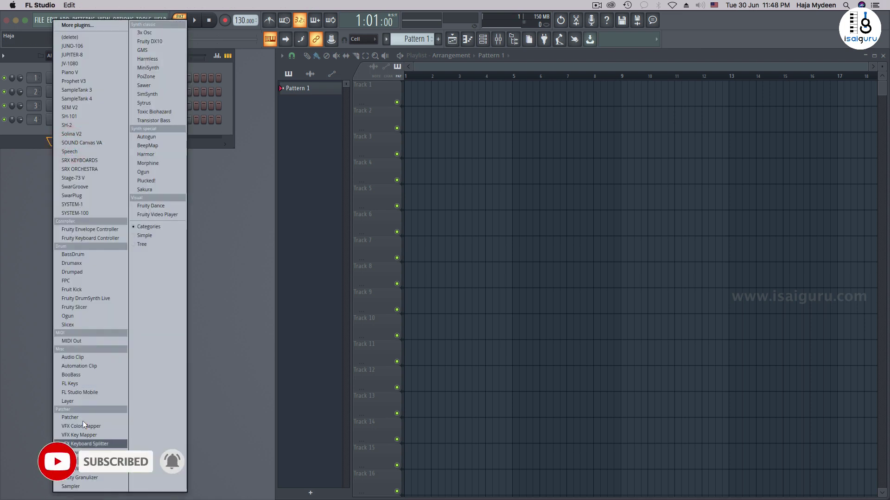
{"action": "left_click", "coordinate": [70, 381]}
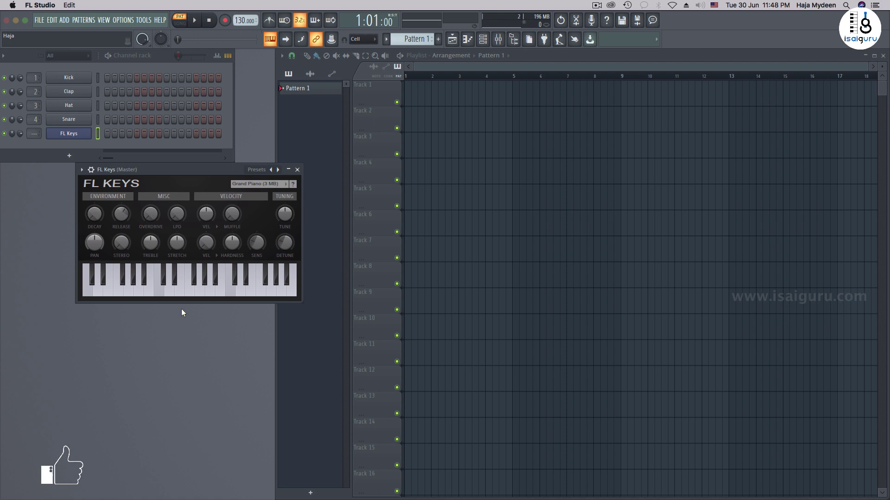
{"action": "key", "text": "n"}
{"action": "key", "text": "m"}
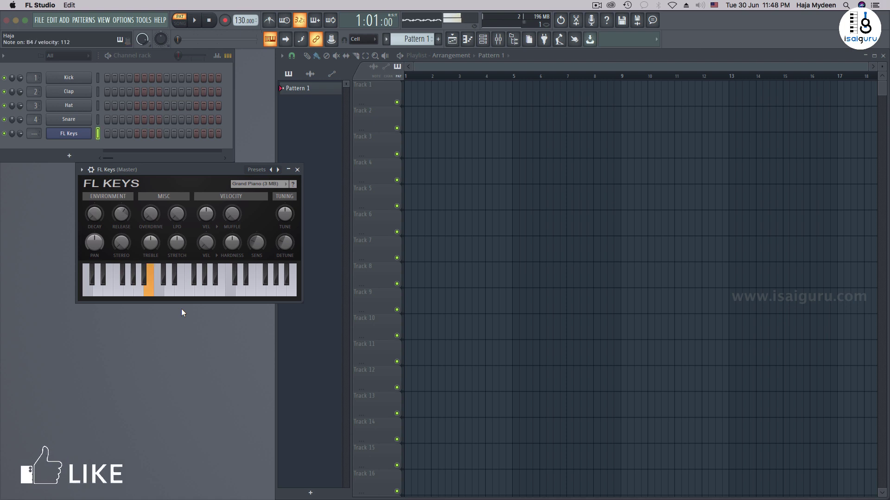
{"action": "key", "text": "comma"}
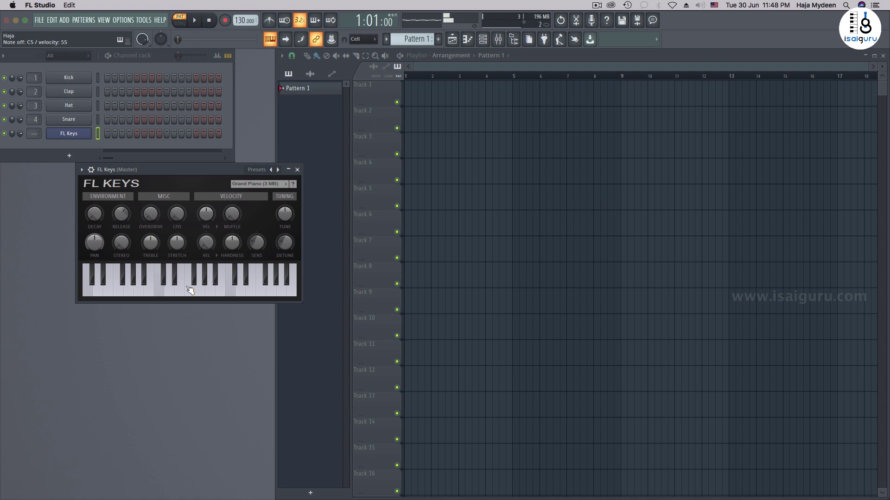
{"action": "left_click", "coordinate": [186, 284]}
{"action": "left_click", "coordinate": [171, 284]}
{"action": "left_click", "coordinate": [207, 284]}
{"action": "left_click", "coordinate": [216, 285]}
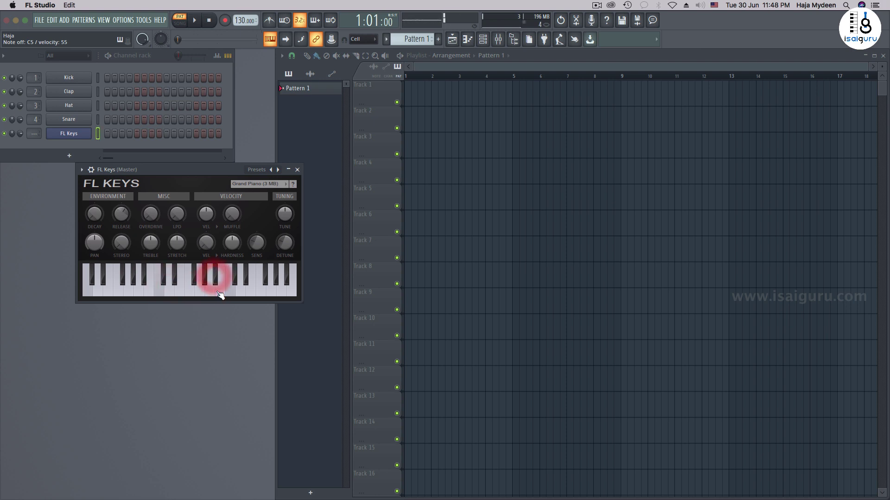
{"action": "left_click_drag", "start_coordinate": [187, 167], "coordinate": [139, 180]}
Open the piano roll of the FL Keys channel and audition a few pitches on its keyboard.
{"action": "right_click", "coordinate": [69, 133]}
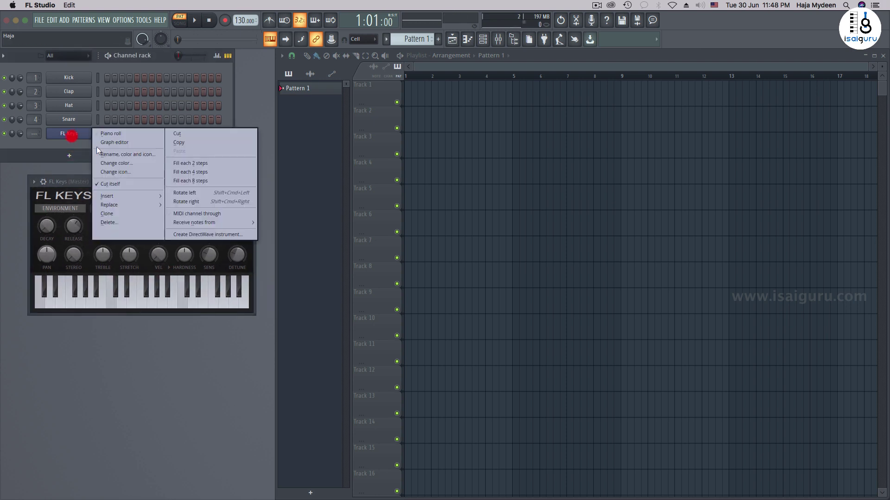
{"action": "left_click", "coordinate": [121, 135]}
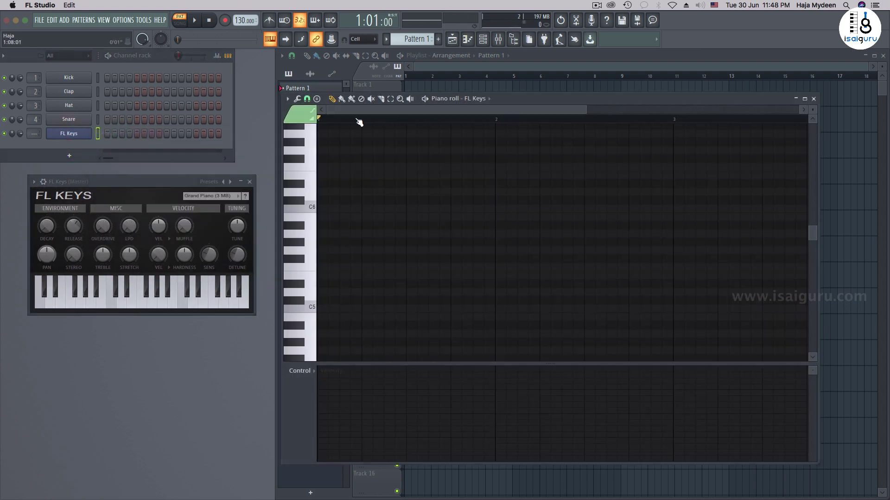
{"action": "left_click_drag", "start_coordinate": [308, 221], "coordinate": [302, 200]}
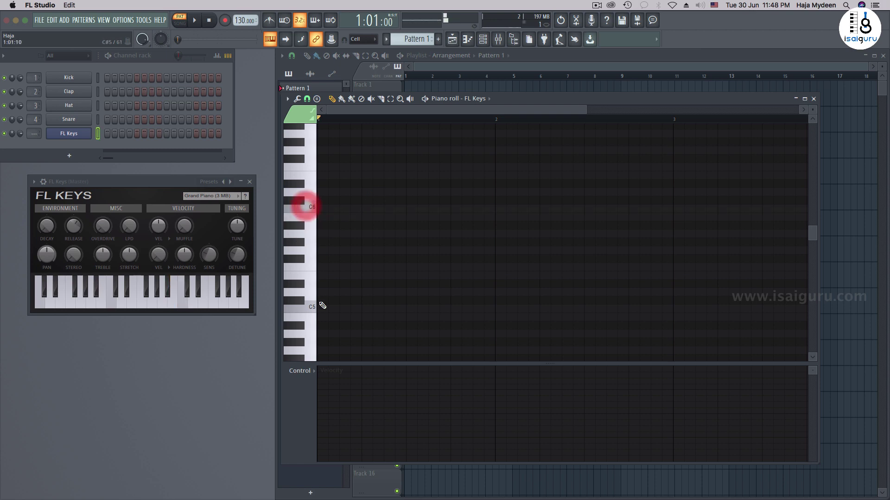
{"action": "left_click", "coordinate": [312, 304]}
{"action": "scroll", "coordinate": [324, 304], "scroll_direction": "down", "scroll_amount": 5}
{"action": "left_click", "coordinate": [308, 277]}
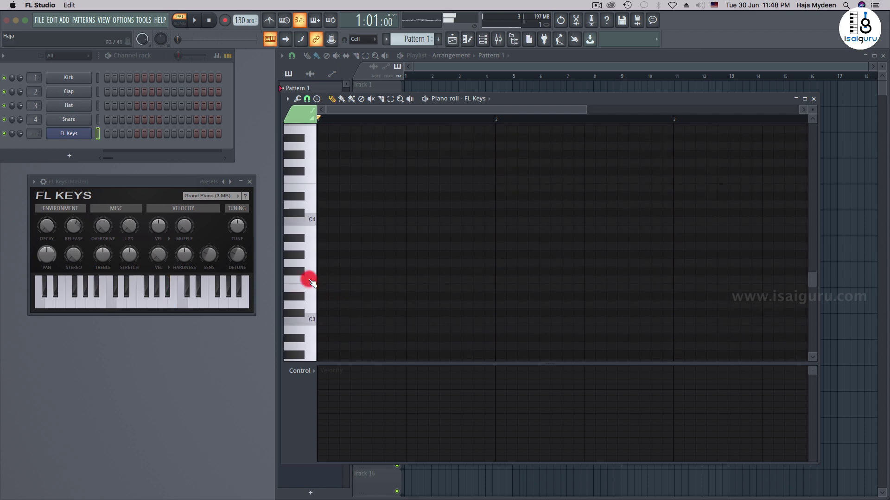
Draw four consecutive one-beat notes D4, F4, G4 and A4 from the start of the FL Keys piano roll.
{"action": "left_click", "coordinate": [327, 205]}
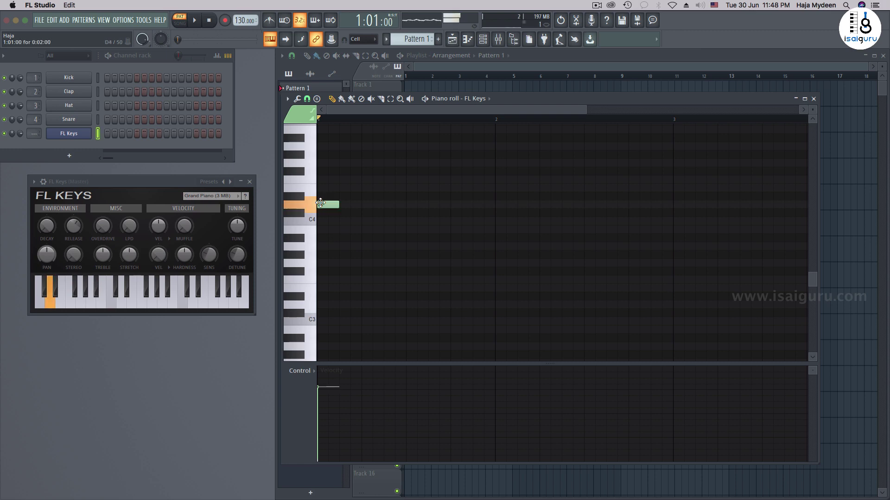
{"action": "left_click_drag", "start_coordinate": [338, 204], "coordinate": [359, 203]}
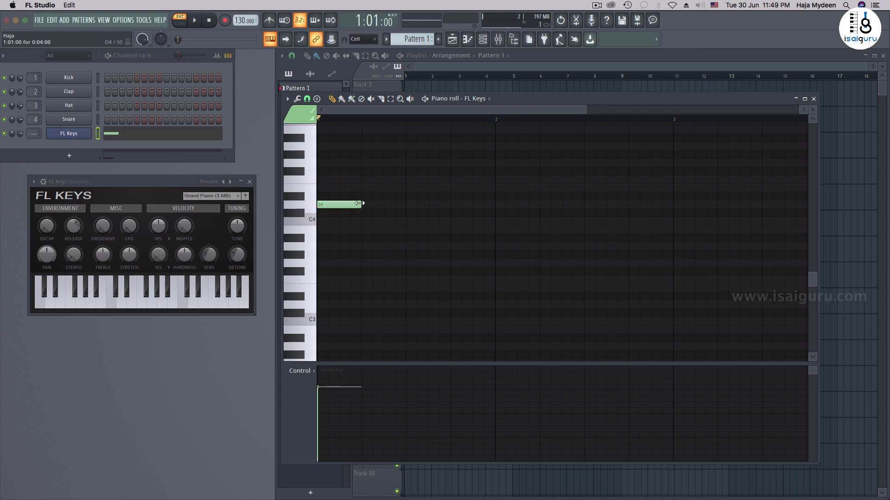
{"action": "left_click", "coordinate": [370, 180]}
{"action": "left_click", "coordinate": [413, 163]}
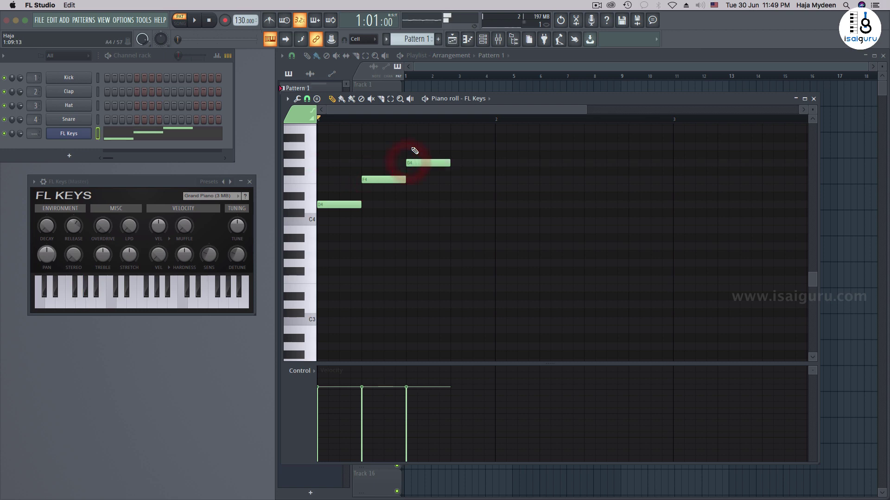
{"action": "left_click", "coordinate": [458, 147]}
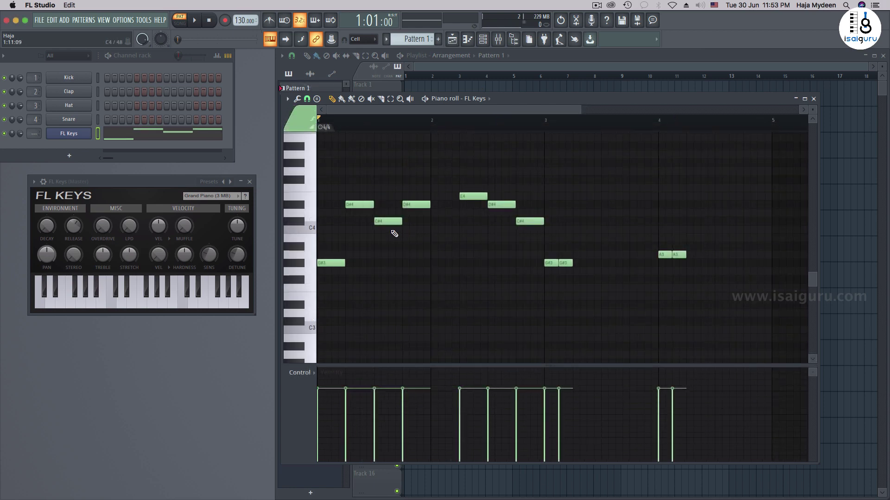
Play back the FL Keys melody and stop playback.
{"action": "left_click", "coordinate": [195, 21]}
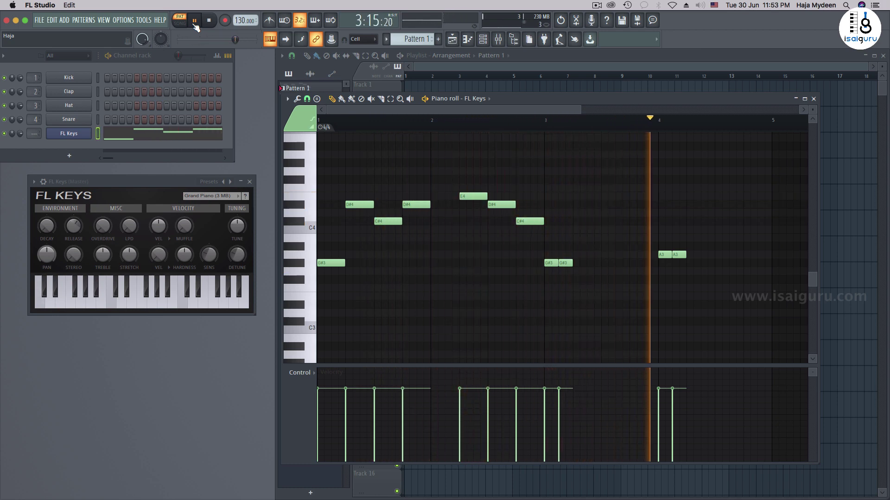
{"action": "left_click", "coordinate": [208, 21]}
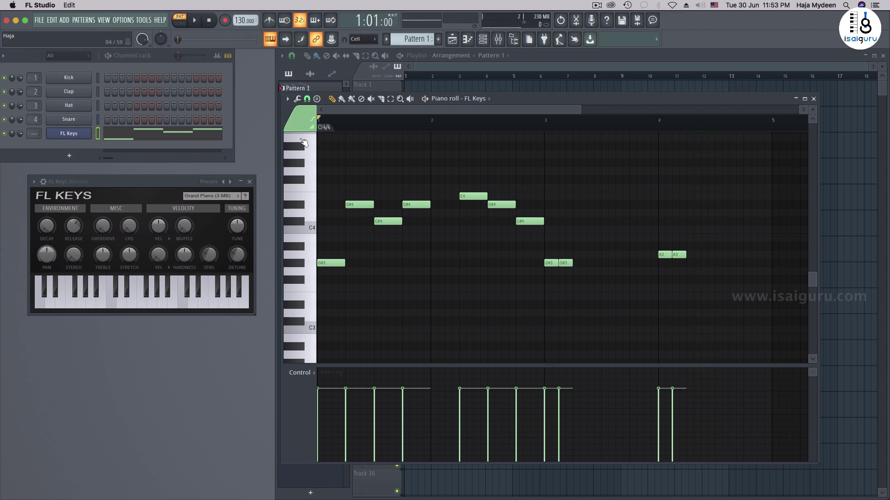
Export the FL Keys melody as a MIDI file named Sample Midi to the Desktop.
{"action": "left_click", "coordinate": [286, 99]}
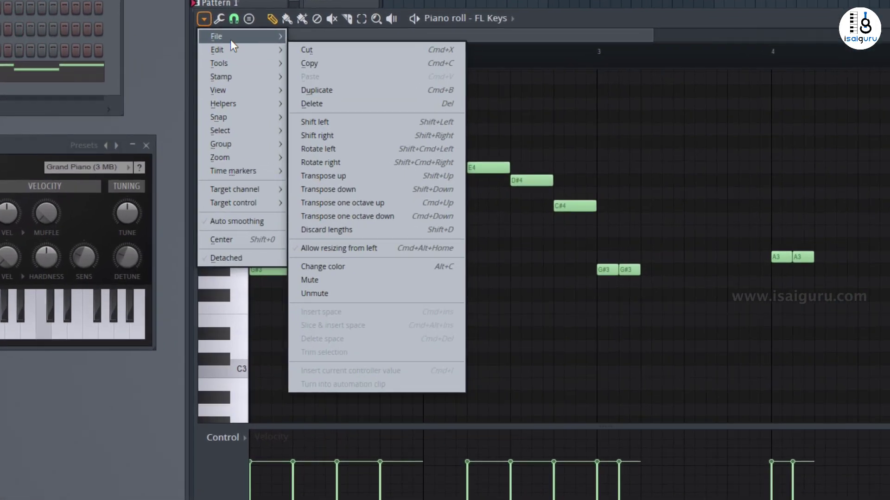
{"action": "mouse_move", "coordinate": [305, 112]}
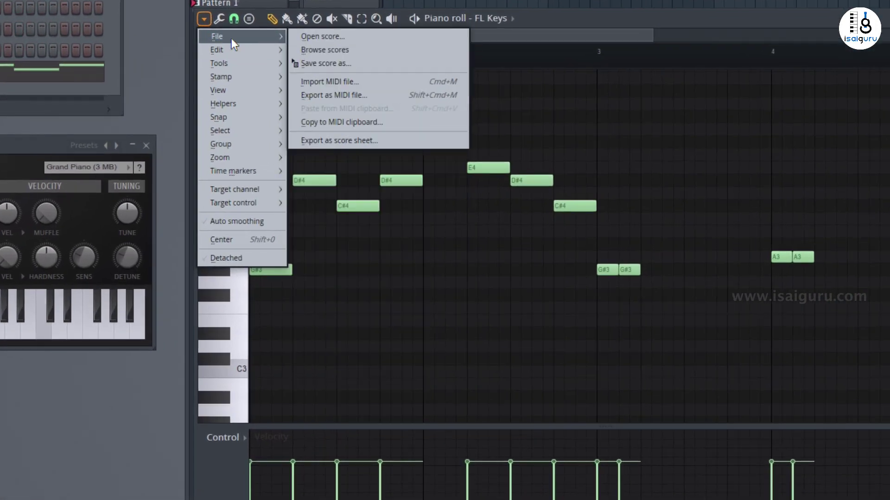
{"action": "left_click", "coordinate": [354, 93]}
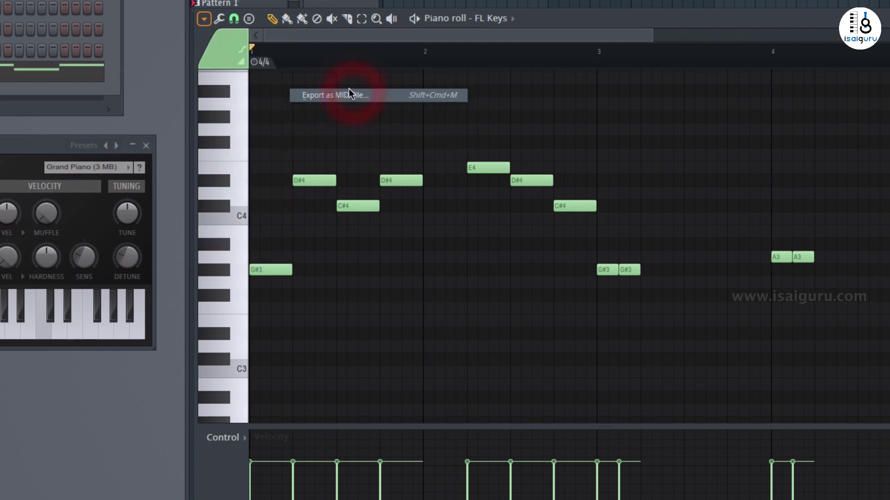
{"action": "left_click", "coordinate": [241, 172]}
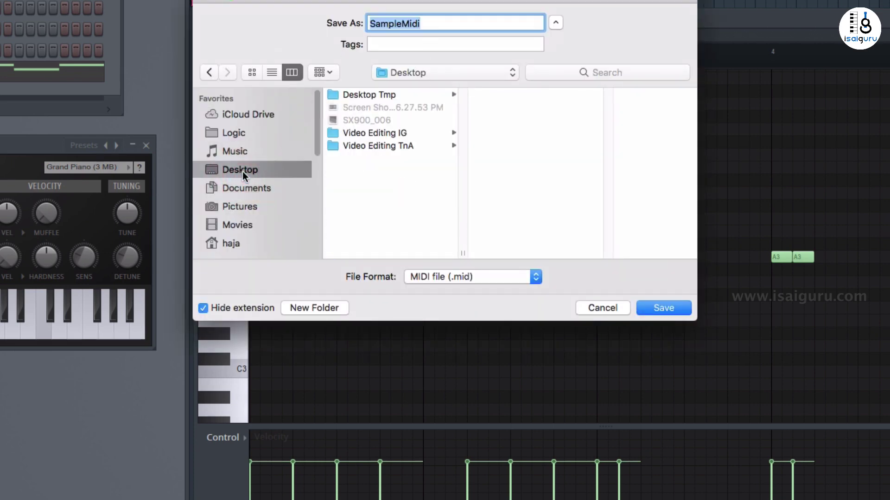
{"action": "left_click", "coordinate": [429, 24]}
{"action": "left_click", "coordinate": [406, 23]}
{"action": "left_click", "coordinate": [441, 22]}
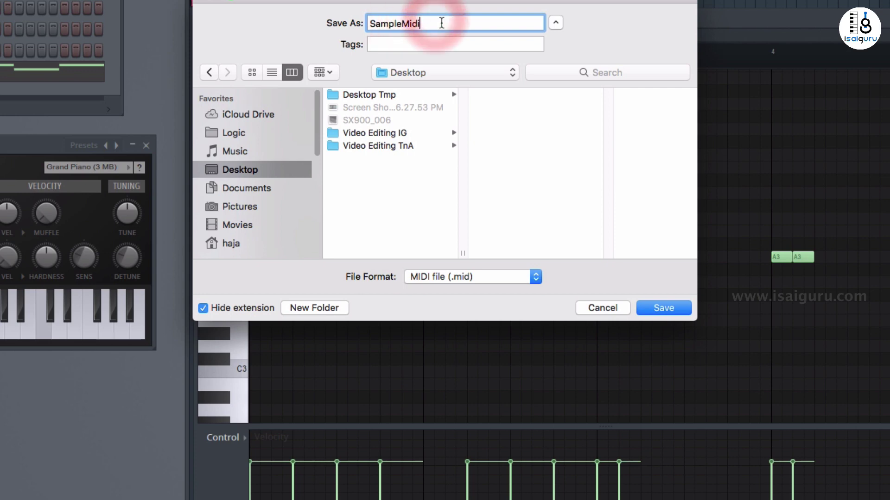
{"action": "key", "text": "super+a"}
{"action": "type", "text": "S"}
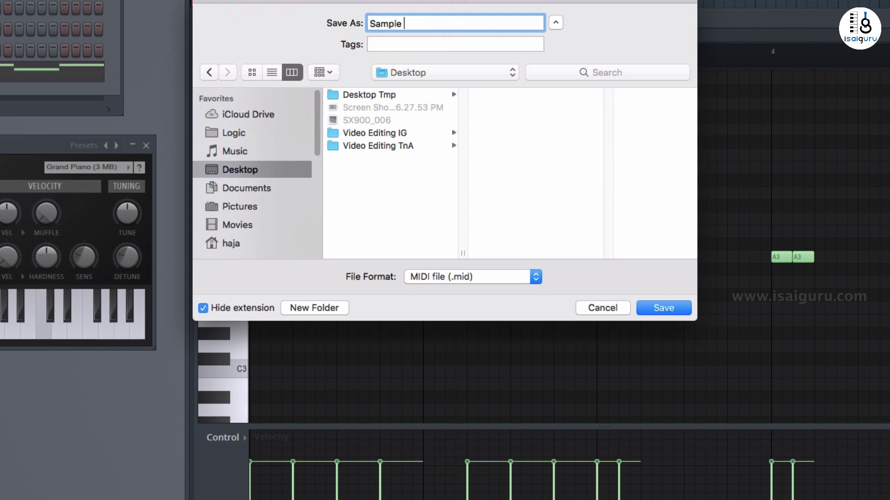
{"action": "type", "text": "ample Midi"}
{"action": "left_click", "coordinate": [660, 309]}
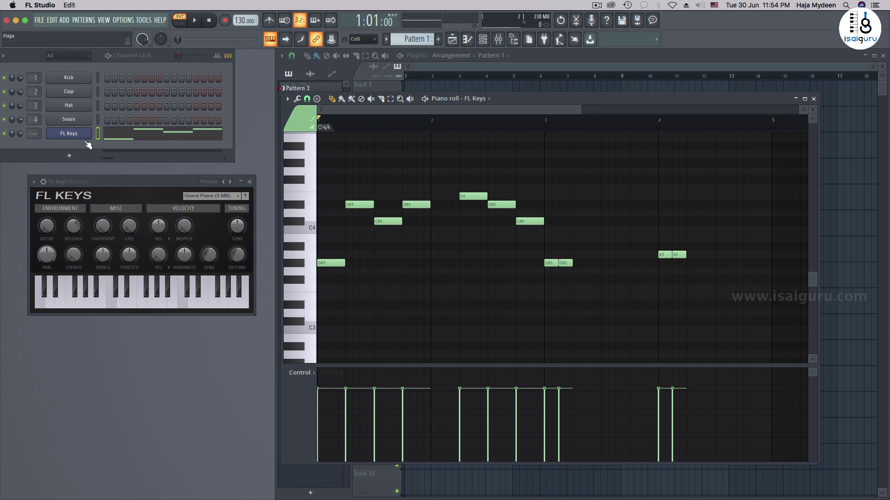
Add a Sytrus channel, switch it to the 3o3ish preset and try out its sound.
{"action": "left_click", "coordinate": [68, 156]}
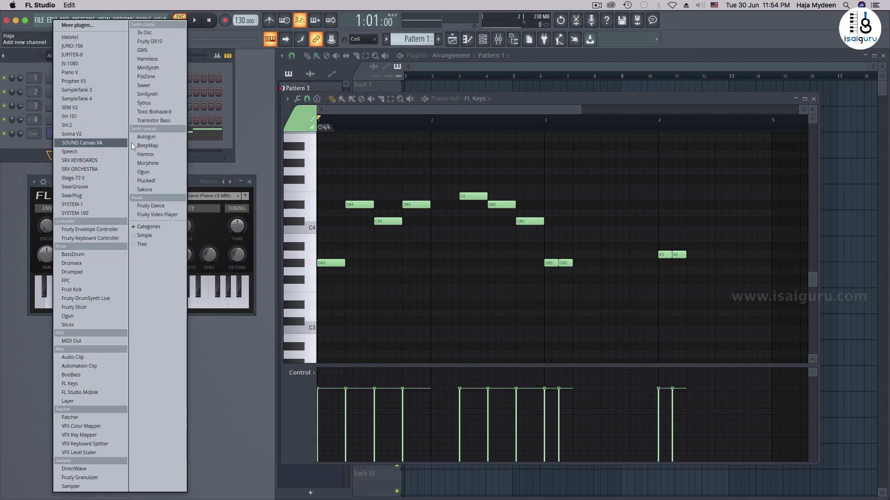
{"action": "left_click", "coordinate": [152, 103]}
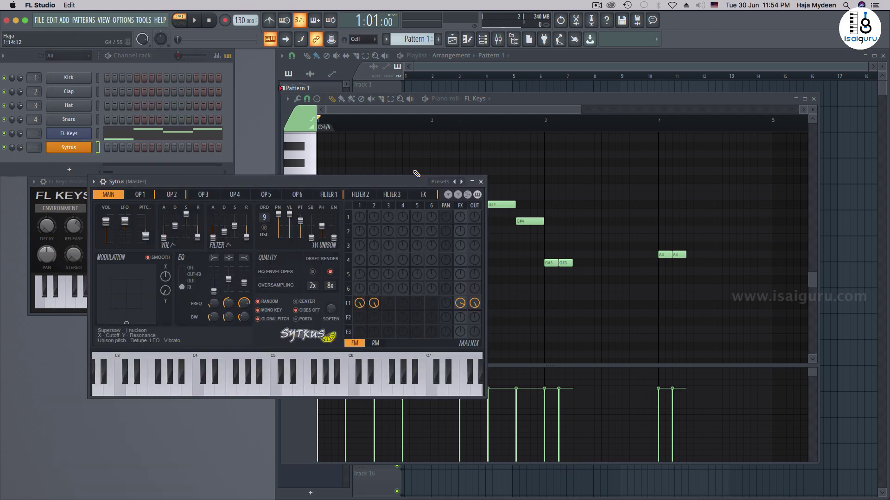
{"action": "left_click", "coordinate": [461, 182]}
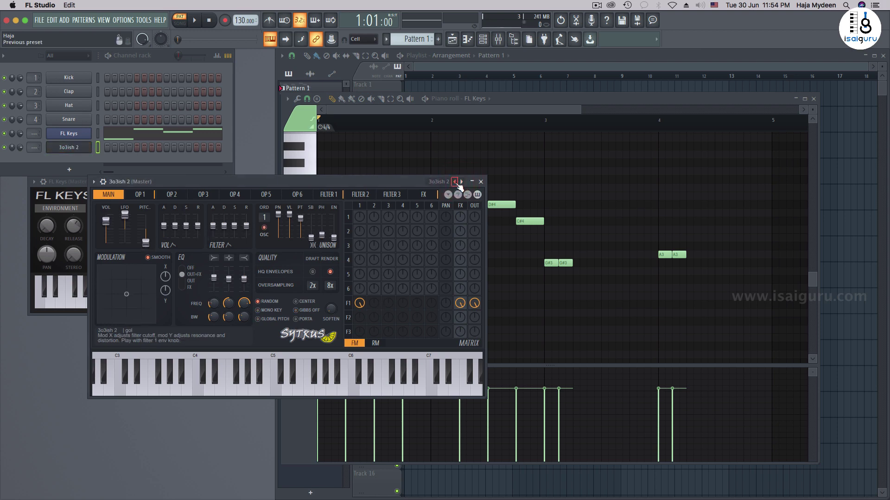
{"action": "left_click_drag", "start_coordinate": [276, 375], "coordinate": [232, 378]}
{"action": "left_click_drag", "start_coordinate": [366, 182], "coordinate": [295, 222]}
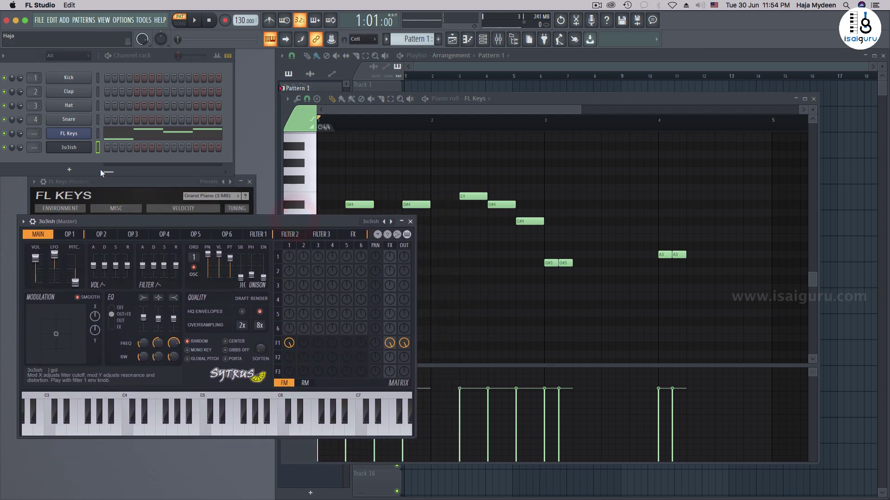
Import Sample Midi.mid from the Desktop into the piano roll of the 3o3ish channel.
{"action": "left_click", "coordinate": [78, 151]}
{"action": "right_click", "coordinate": [79, 153]}
{"action": "left_click", "coordinate": [115, 149]}
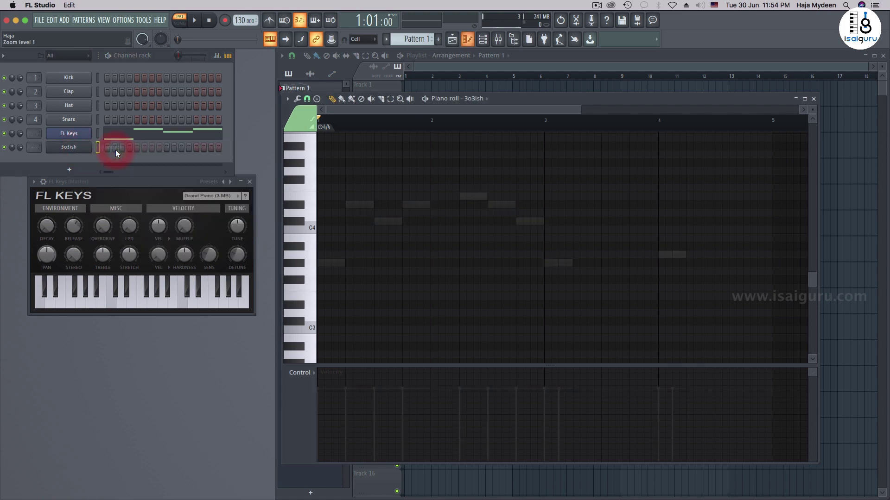
{"action": "left_click", "coordinate": [287, 100]}
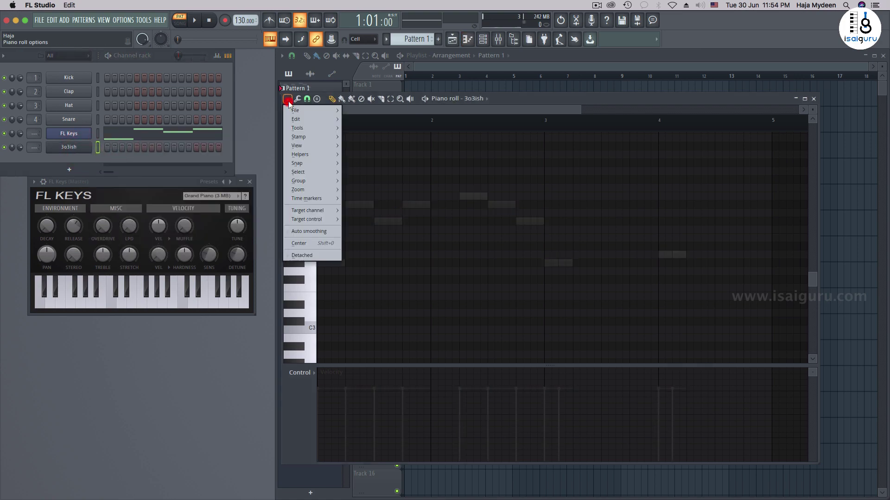
{"action": "mouse_move", "coordinate": [302, 111]}
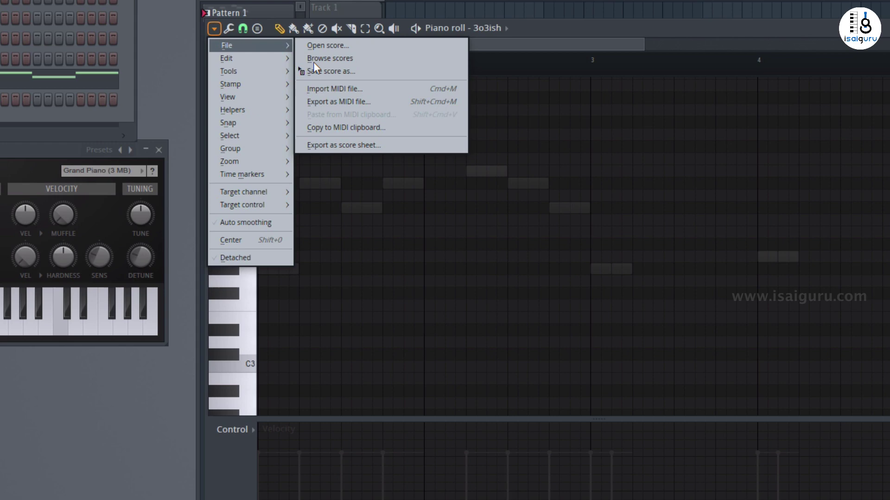
{"action": "left_click", "coordinate": [360, 90]}
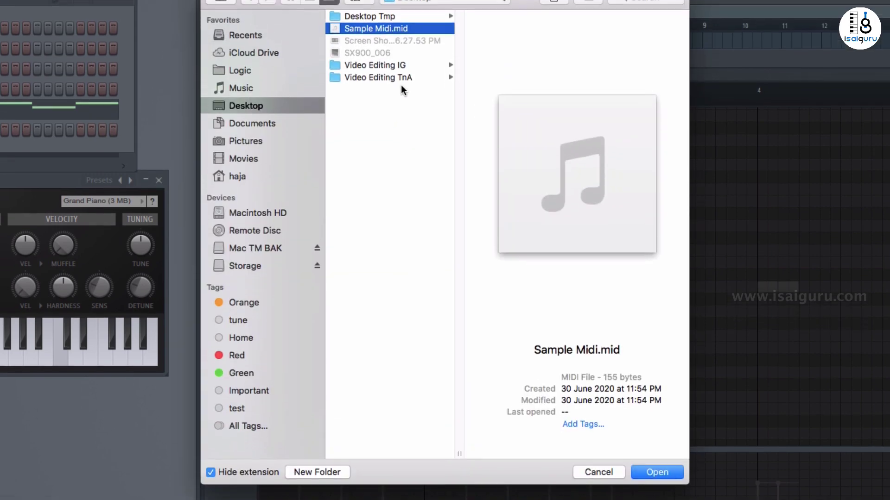
{"action": "left_click", "coordinate": [378, 96]}
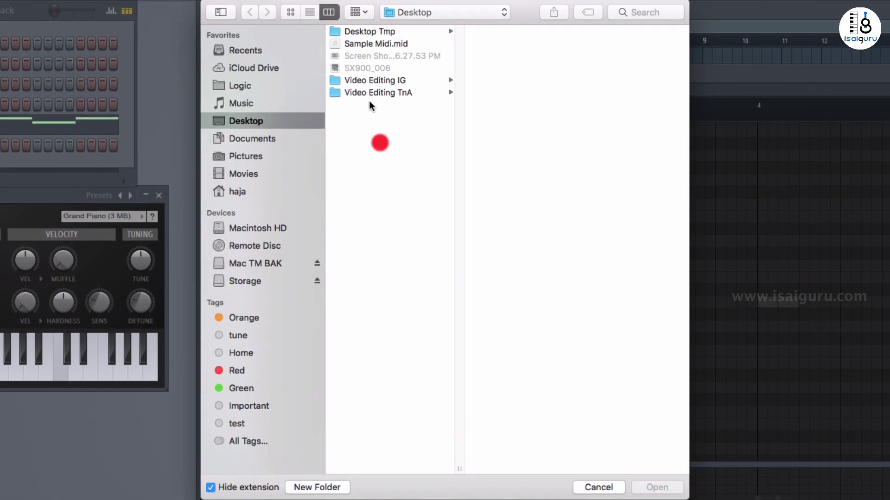
{"action": "left_click", "coordinate": [367, 45]}
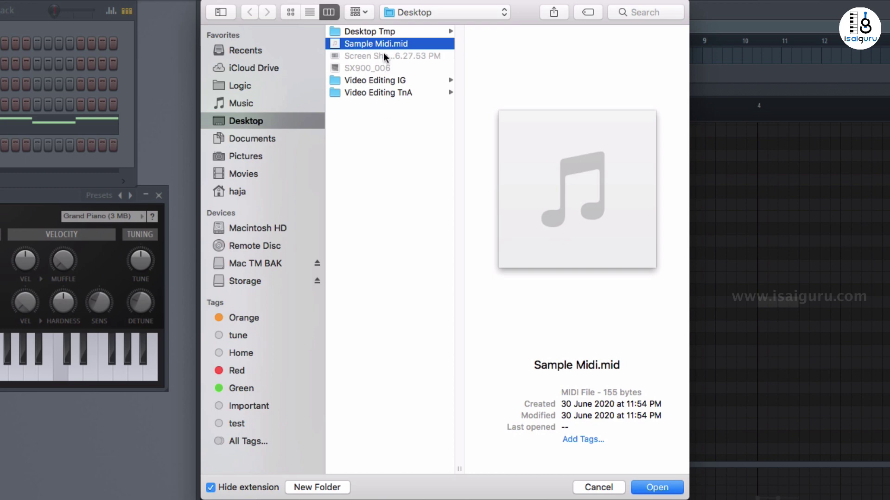
{"action": "left_click", "coordinate": [664, 493]}
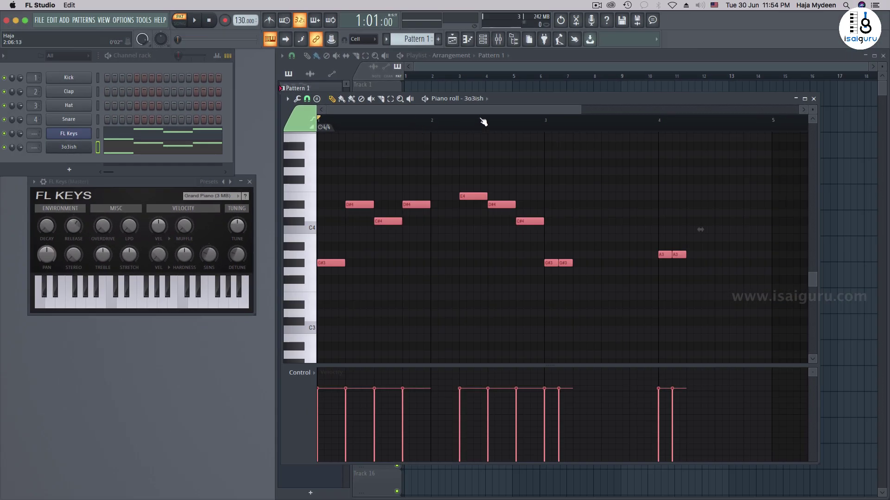
Deselect the imported notes and play the pattern with both instruments.
{"action": "left_click", "coordinate": [453, 139]}
{"action": "right_click", "coordinate": [461, 139]}
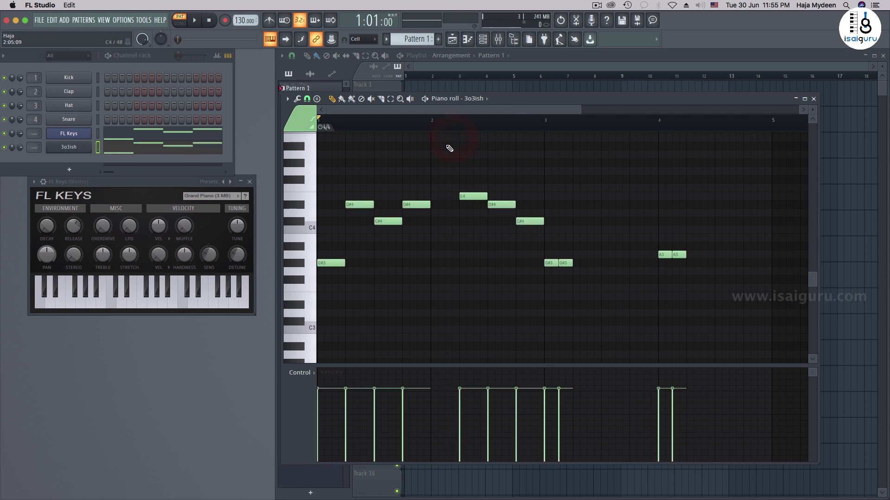
{"action": "left_click", "coordinate": [512, 99]}
{"action": "left_click", "coordinate": [195, 22]}
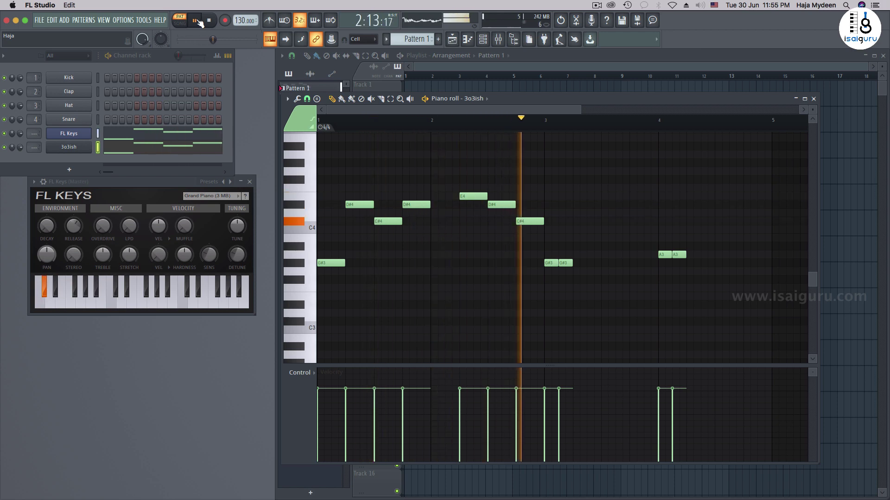
Stop playback and switch the 3o3ish channel's Sytrus preset to Plunk from the Bass presets.
{"action": "key", "text": "space"}
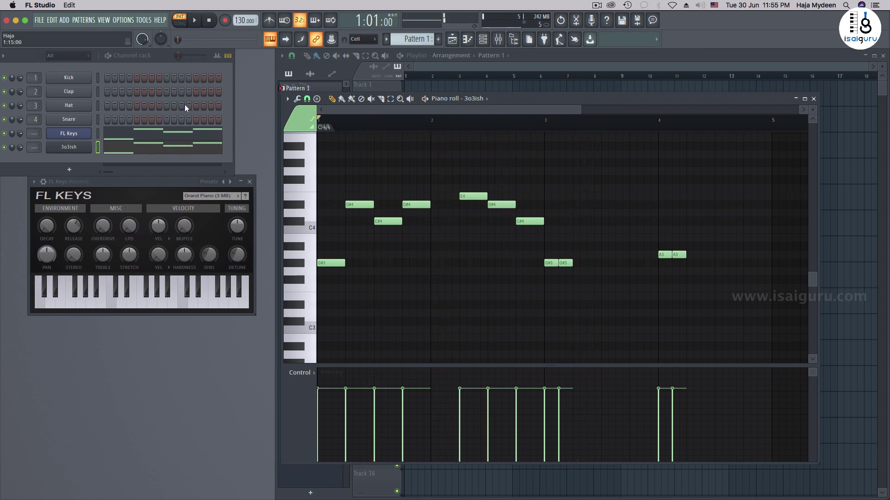
{"action": "left_click", "coordinate": [70, 147]}
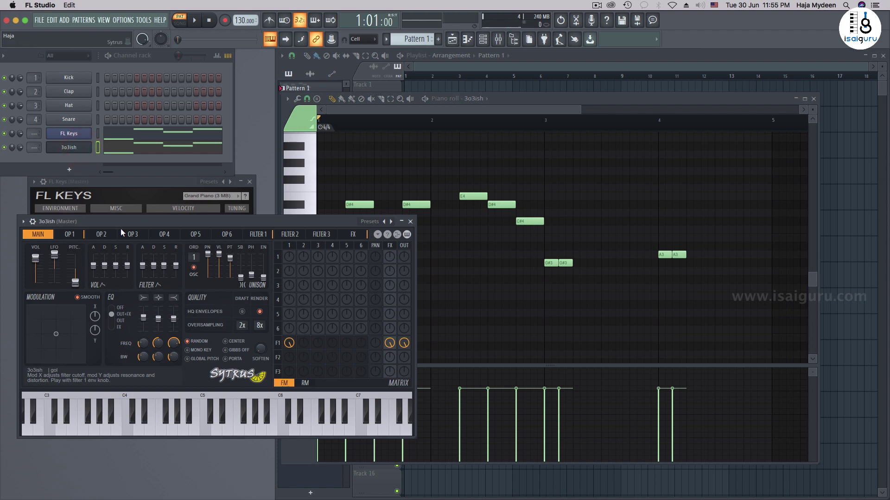
{"action": "left_click", "coordinate": [23, 221]}
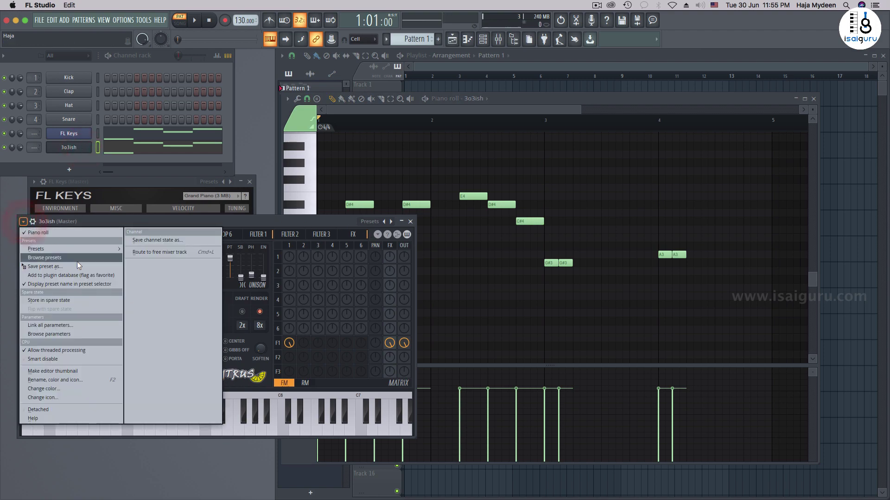
{"action": "mouse_move", "coordinate": [95, 246]}
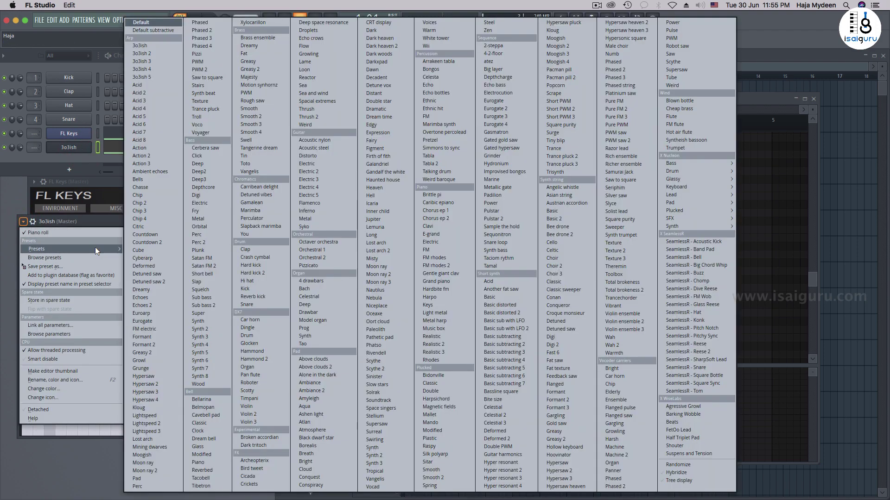
{"action": "left_click", "coordinate": [209, 257]}
Play the pattern with the Plunk sound, closing the Sytrus and FL Keys windows, and stop playback.
{"action": "key", "text": "space"}
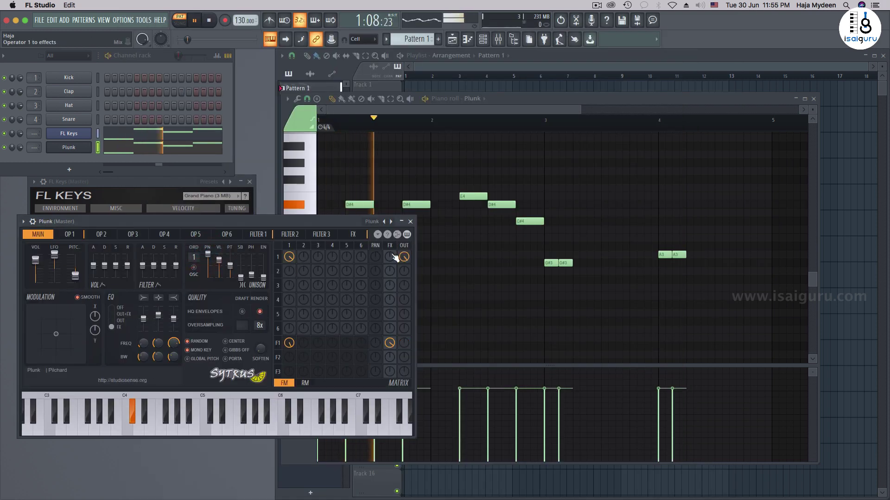
{"action": "left_click", "coordinate": [410, 221]}
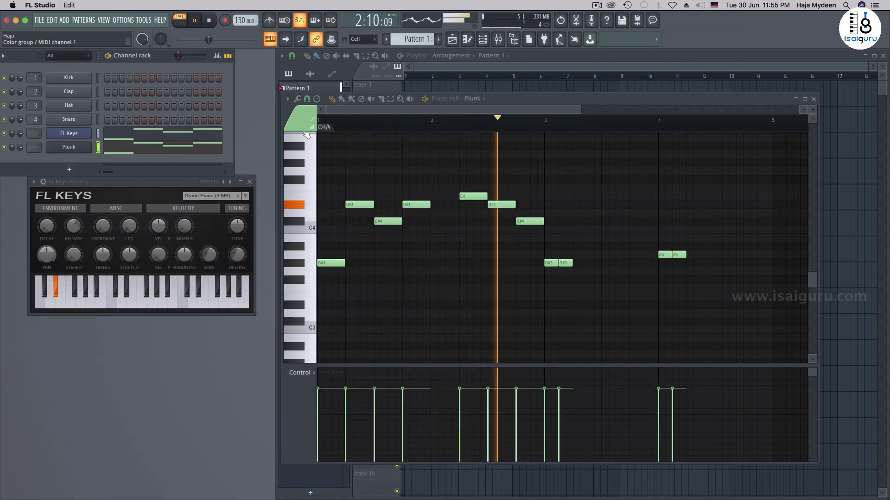
{"action": "left_click", "coordinate": [251, 183]}
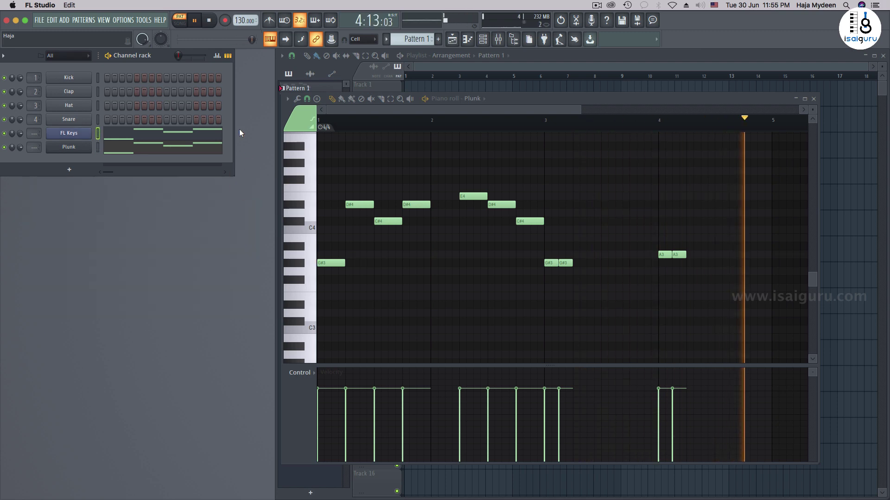
{"action": "key", "text": "space"}
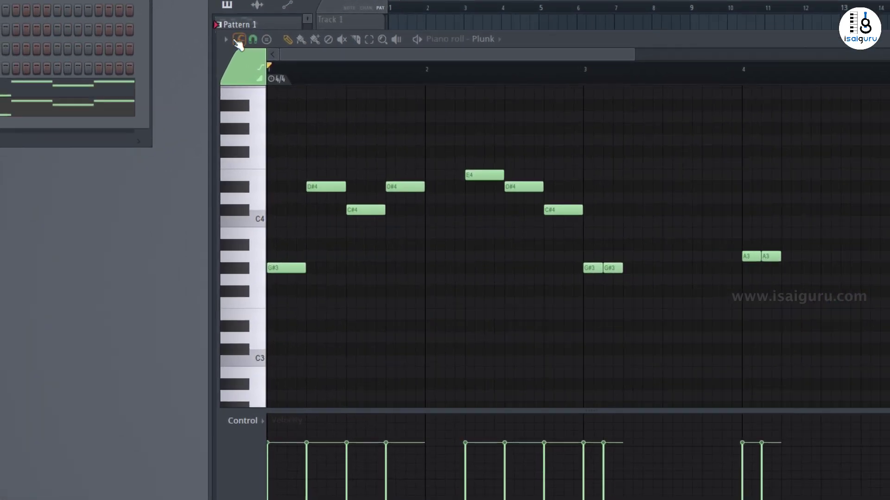
Save the Plunk piano roll's score to the Desktop as Sample Midi in FL Studio score file (.fsc) format.
{"action": "left_click", "coordinate": [287, 98]}
{"action": "mouse_move", "coordinate": [263, 57]}
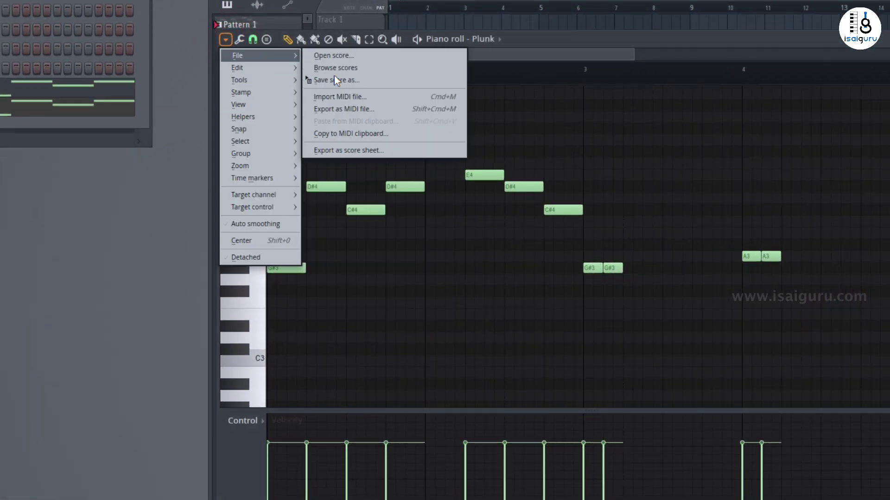
{"action": "left_click", "coordinate": [355, 82]}
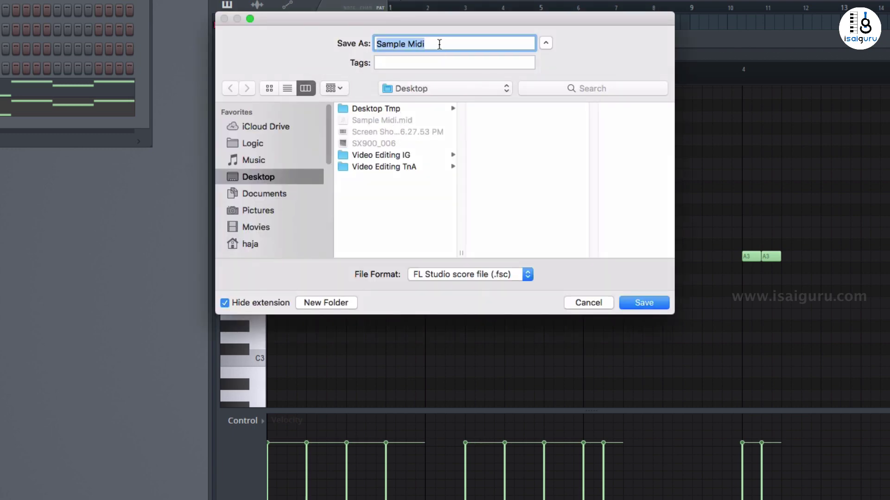
{"action": "left_click", "coordinate": [439, 44]}
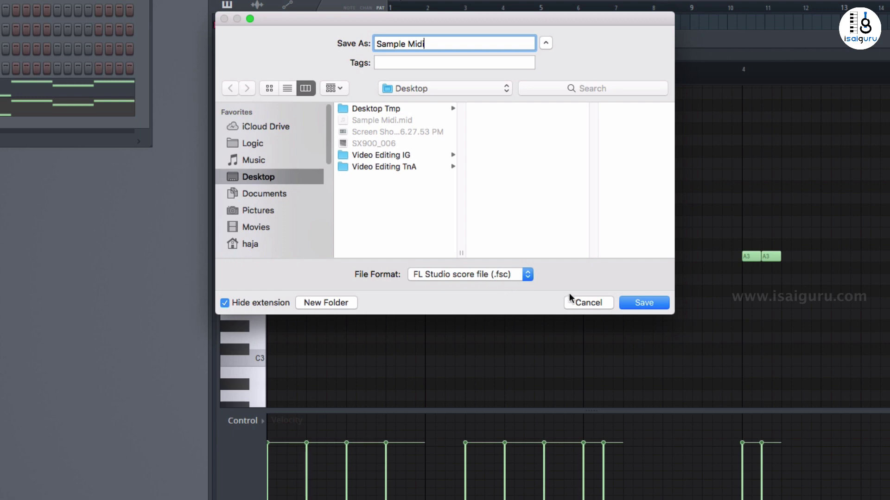
{"action": "left_click", "coordinate": [634, 303]}
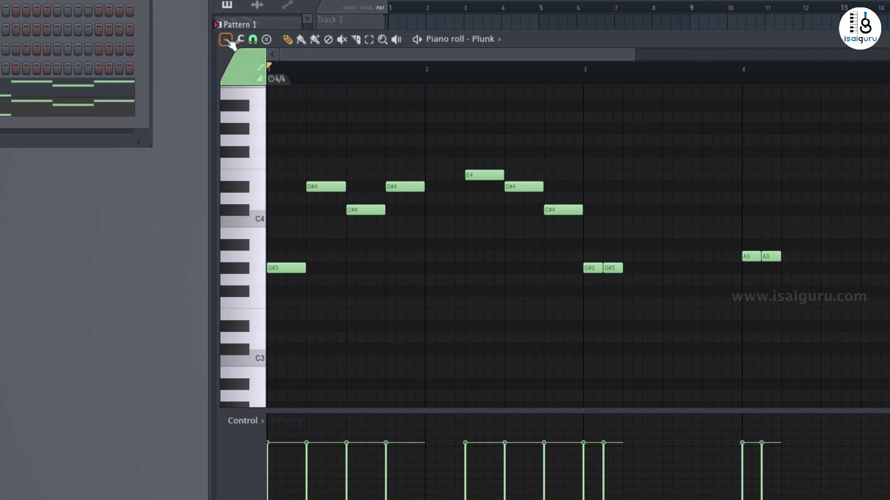
Add a 3x Osc channel, move its plugin window clear of the channel rack and open the channel's piano roll.
{"action": "mouse_move", "coordinate": [2, 185]}
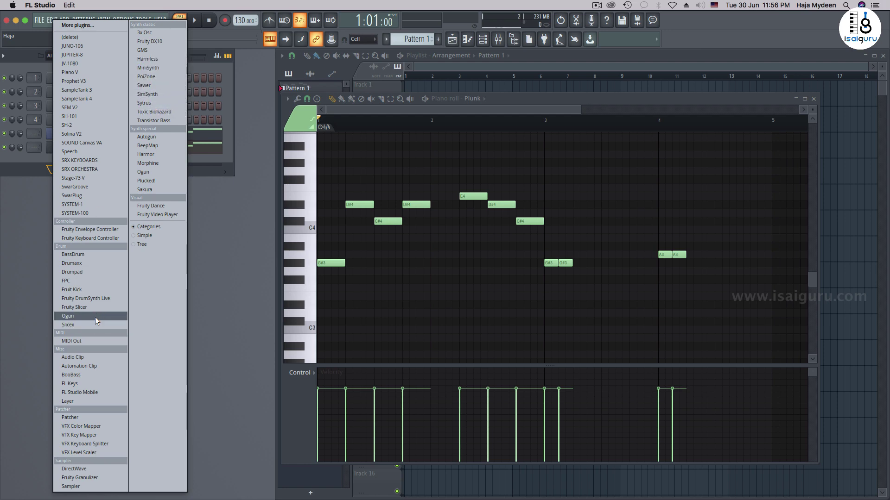
{"action": "left_click", "coordinate": [161, 32]}
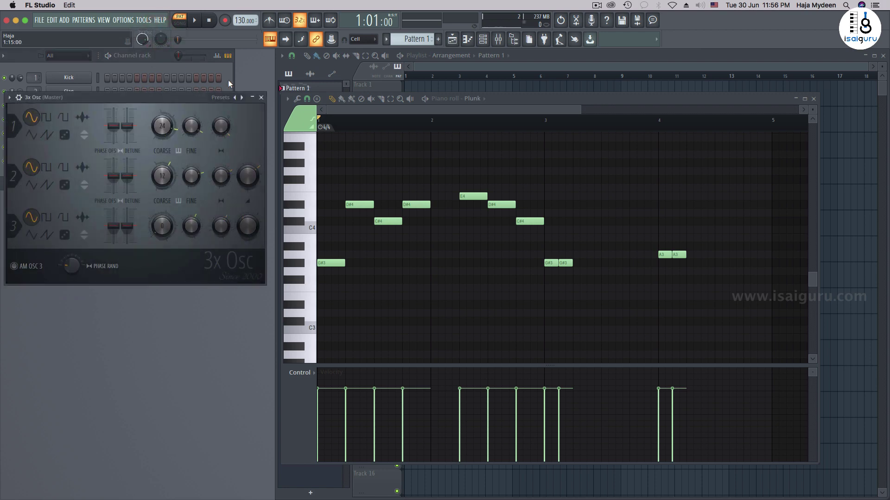
{"action": "left_click_drag", "start_coordinate": [145, 95], "coordinate": [198, 267]}
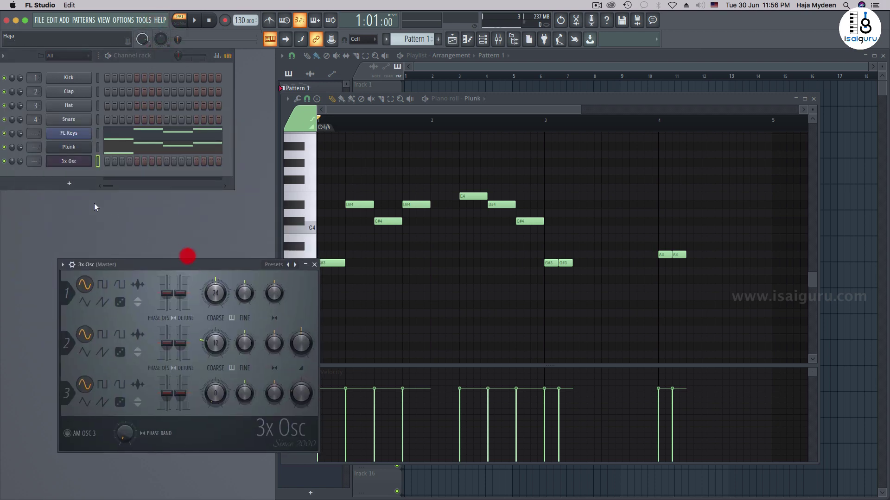
{"action": "right_click", "coordinate": [78, 163]}
{"action": "left_click", "coordinate": [116, 161]}
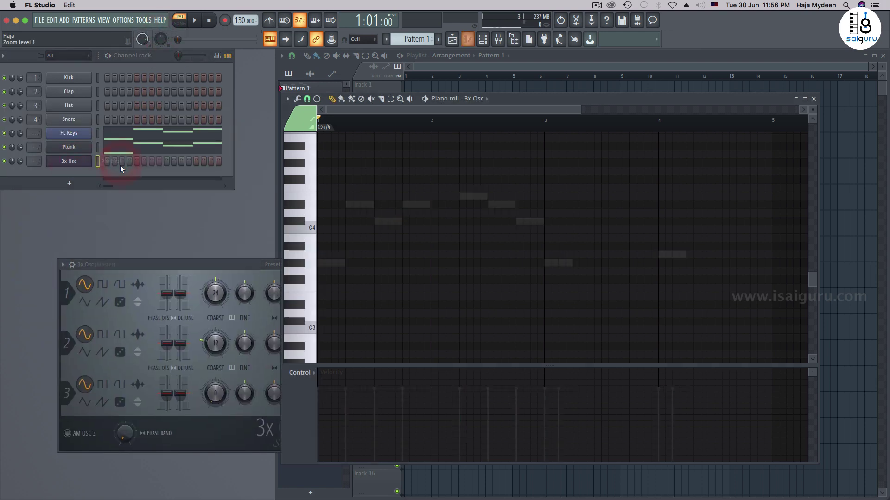
Open the score file Sample Midi.fsc from the Desktop in the 3x Osc piano roll.
{"action": "left_click", "coordinate": [288, 98]}
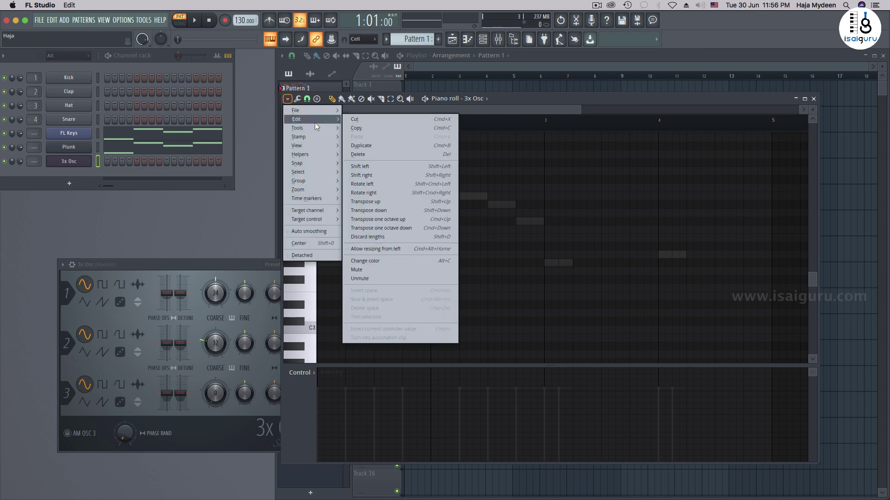
{"action": "mouse_move", "coordinate": [315, 112]}
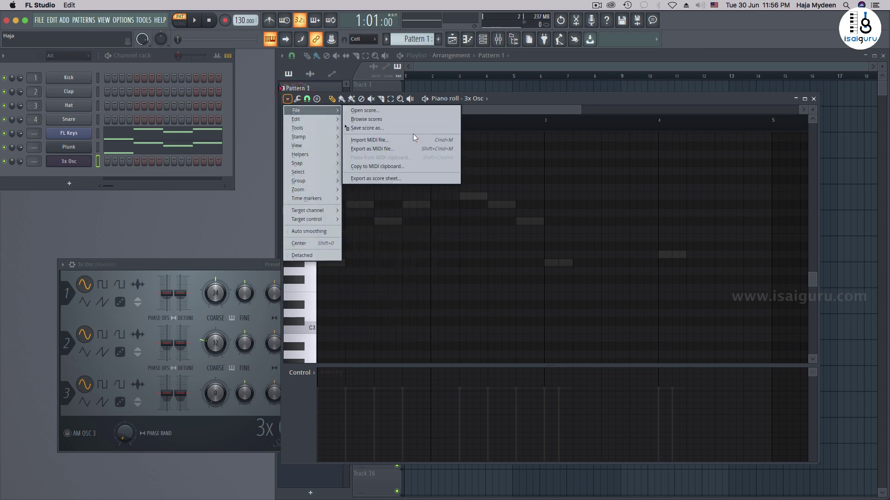
{"action": "left_click", "coordinate": [391, 112]}
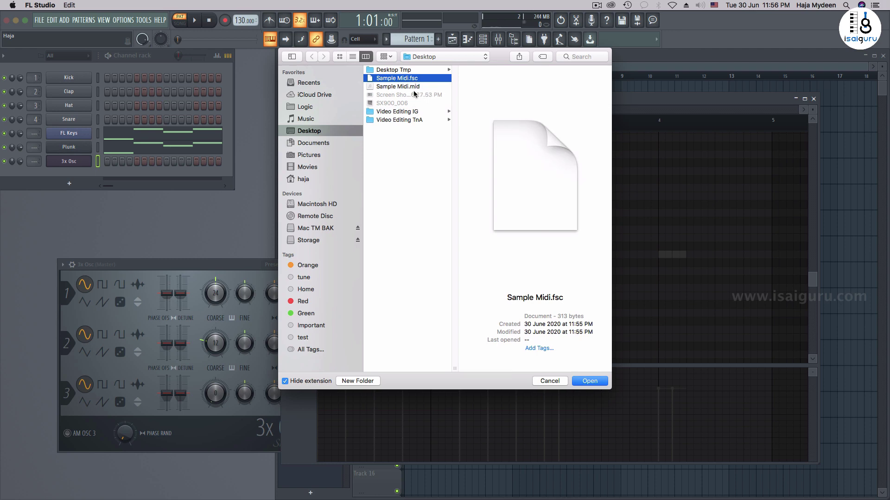
{"action": "left_click", "coordinate": [588, 380]}
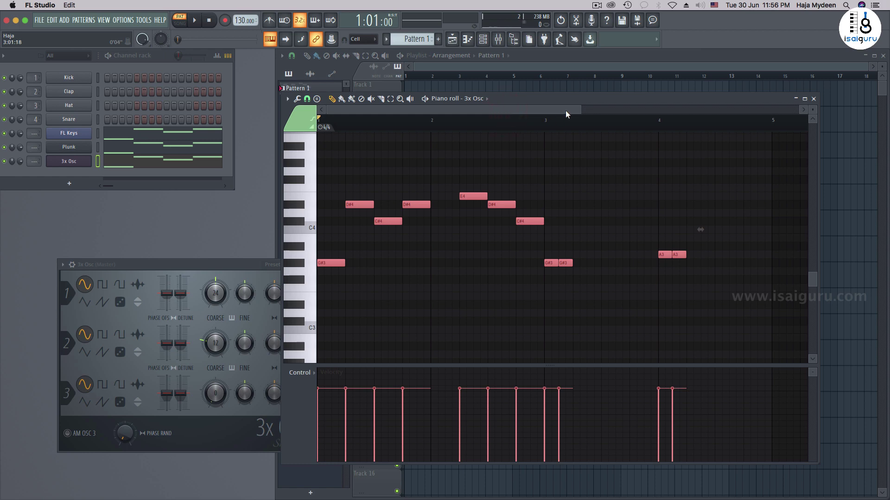
Deselect the loaded notes and return the playhead to the start of the pattern.
{"action": "mouse_move", "coordinate": [565, 110]}
{"action": "left_mouse_down"}
{"action": "mouse_move", "coordinate": [590, 108]}
{"action": "mouse_move", "coordinate": [556, 108]}
{"action": "mouse_move", "coordinate": [576, 119]}
{"action": "mouse_move", "coordinate": [556, 133]}
{"action": "left_mouse_up"}
{"action": "left_click", "coordinate": [552, 123]}
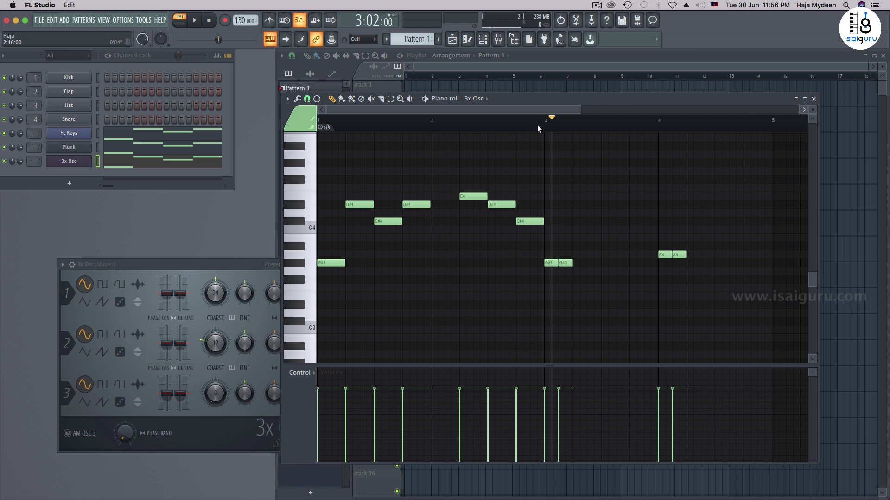
{"action": "mouse_move", "coordinate": [550, 120]}
{"action": "left_mouse_down"}
{"action": "mouse_move", "coordinate": [330, 130]}
{"action": "mouse_move", "coordinate": [318, 121]}
{"action": "left_mouse_up"}
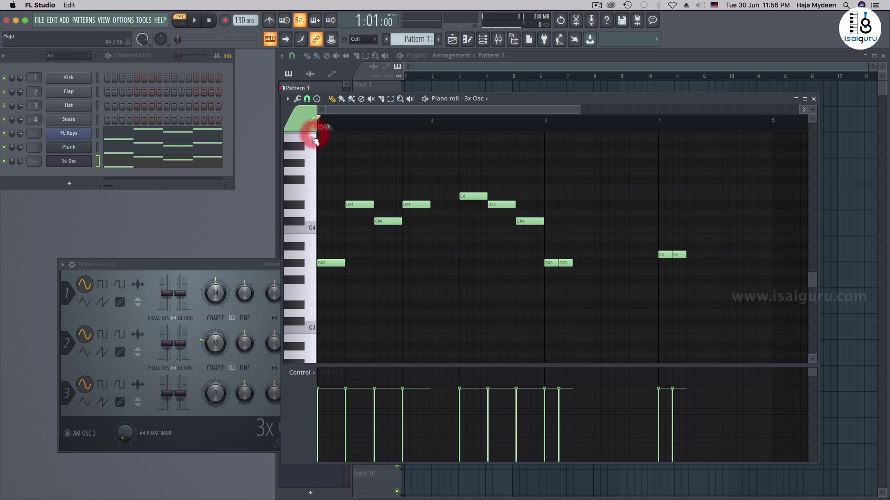
Move the piano roll window so it partly overlaps the channel rack and the 3x Osc window.
{"action": "left_click_drag", "start_coordinate": [687, 99], "coordinate": [582, 79]}
{"action": "left_click_drag", "start_coordinate": [645, 85], "coordinate": [608, 92]}
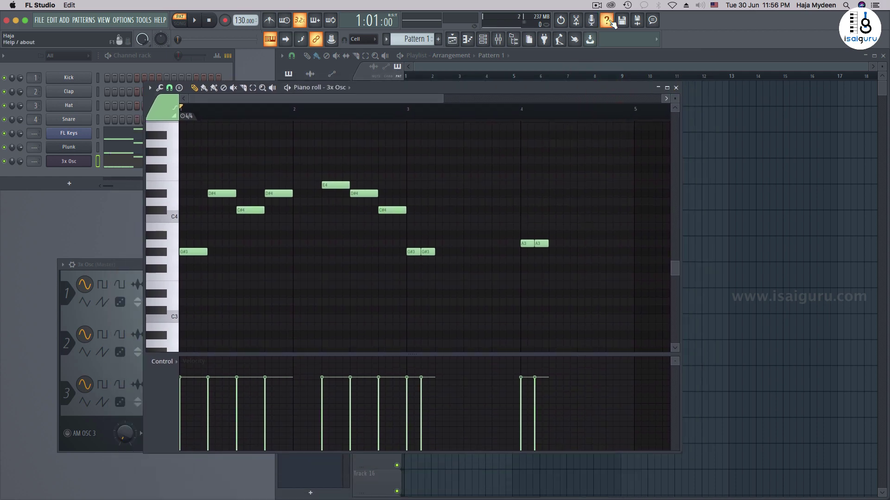